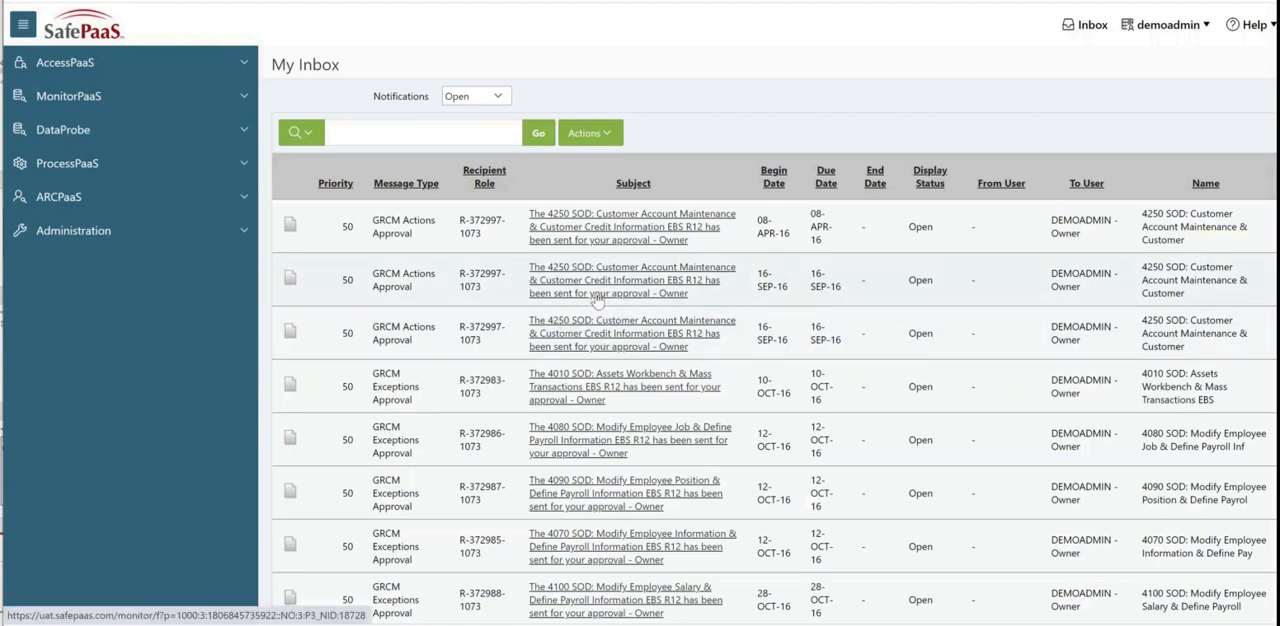
# Step: Open Manage Certification under Enterprise Access Certification and start a new certification for the CloudERP_Demo environment
pyautogui.click(245, 66)
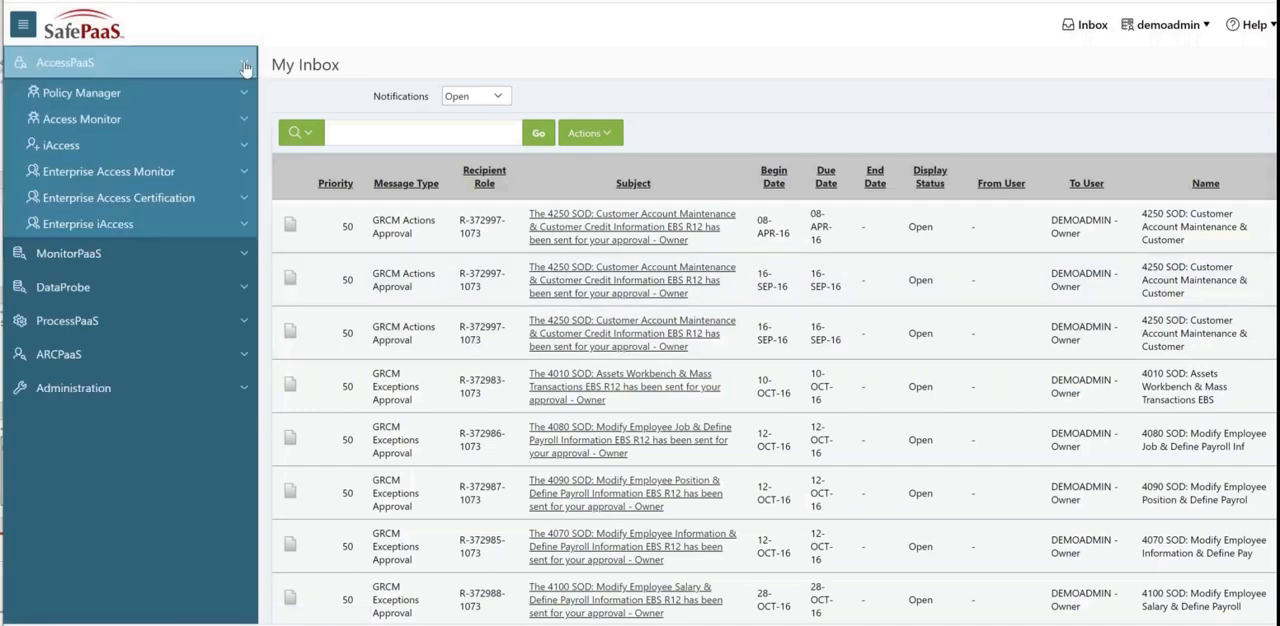
pyautogui.click(246, 199)
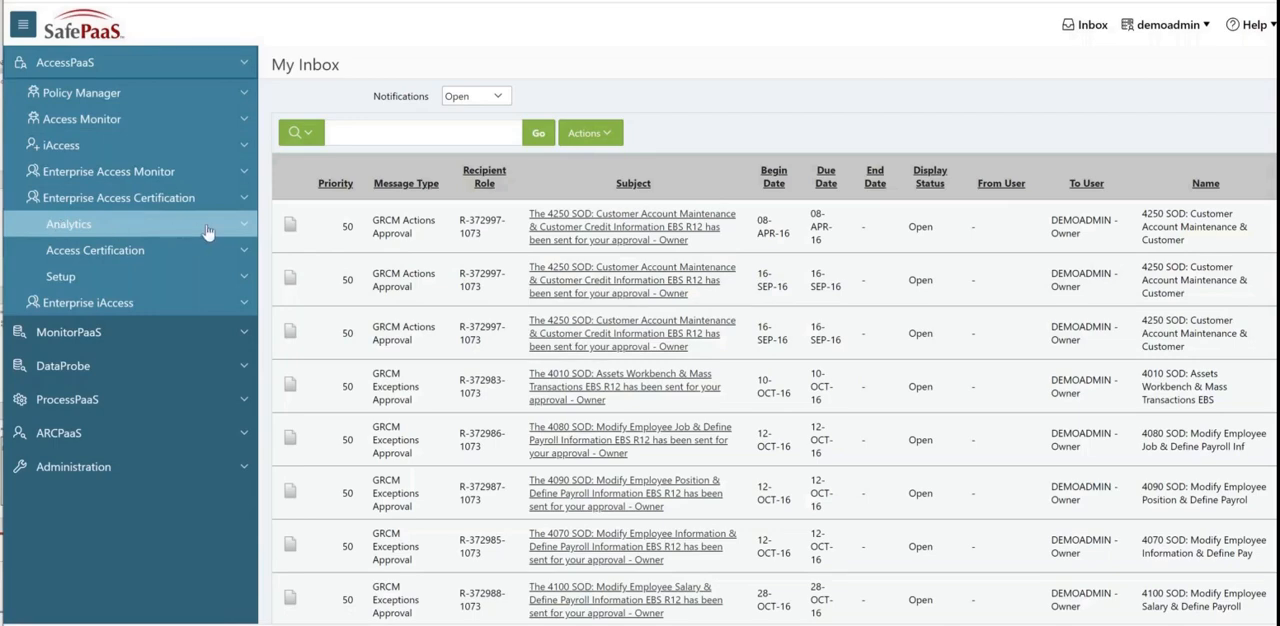
pyautogui.click(245, 256)
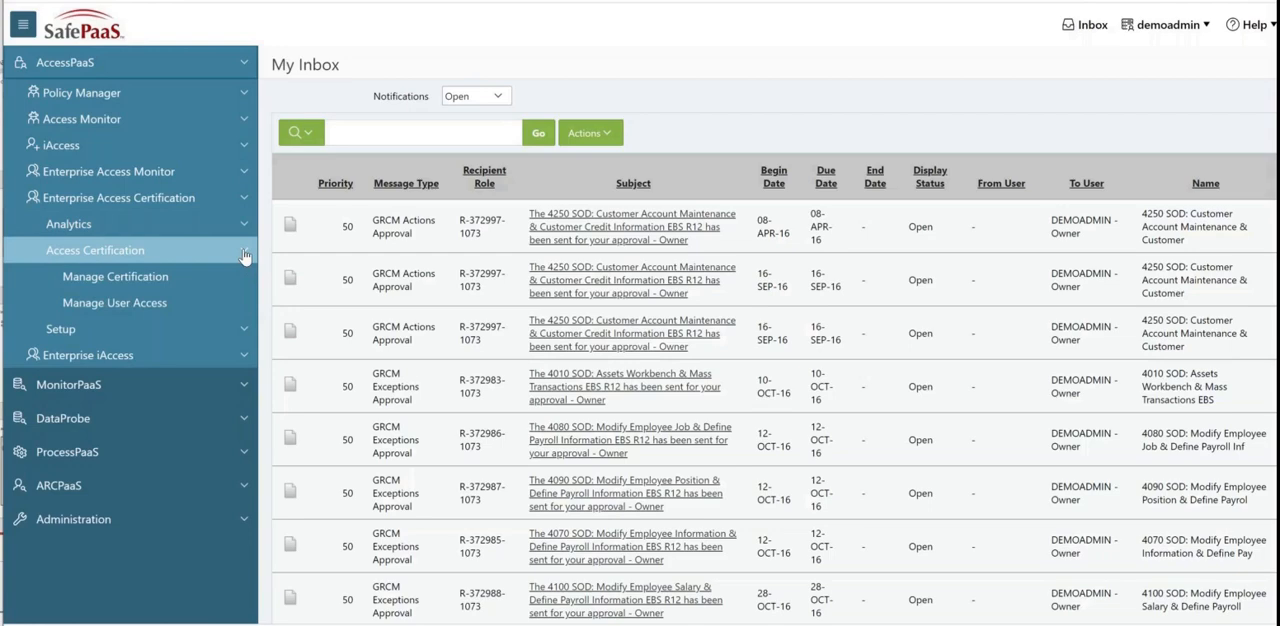
pyautogui.click(163, 285)
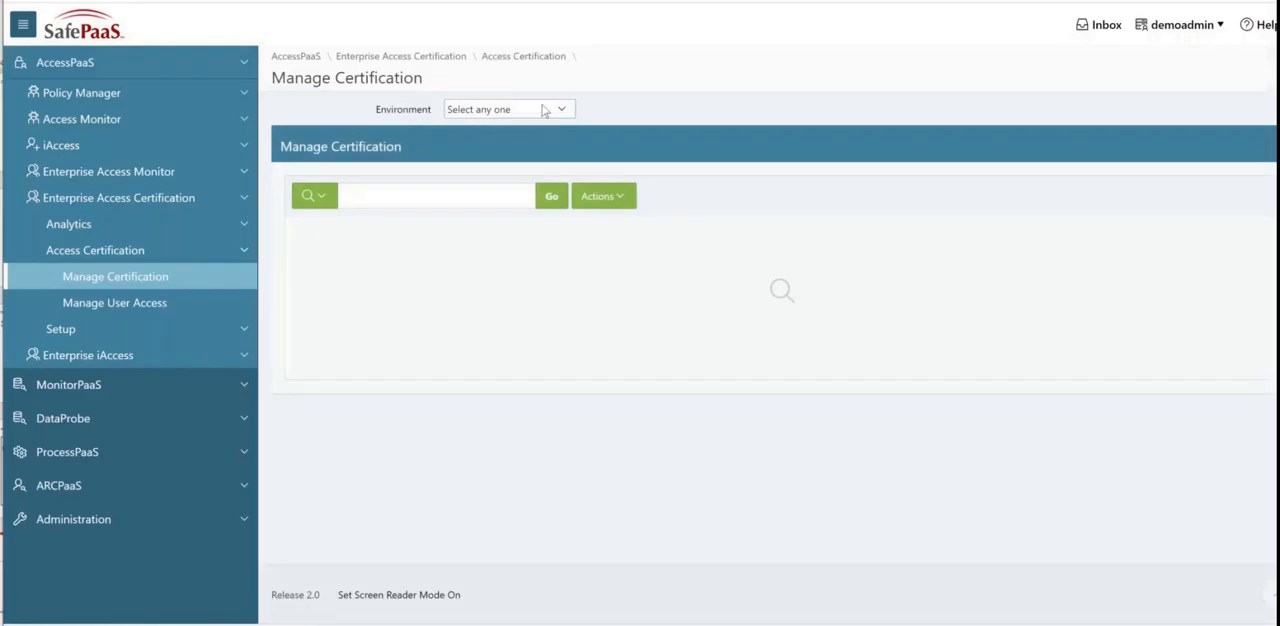
pyautogui.click(549, 112)
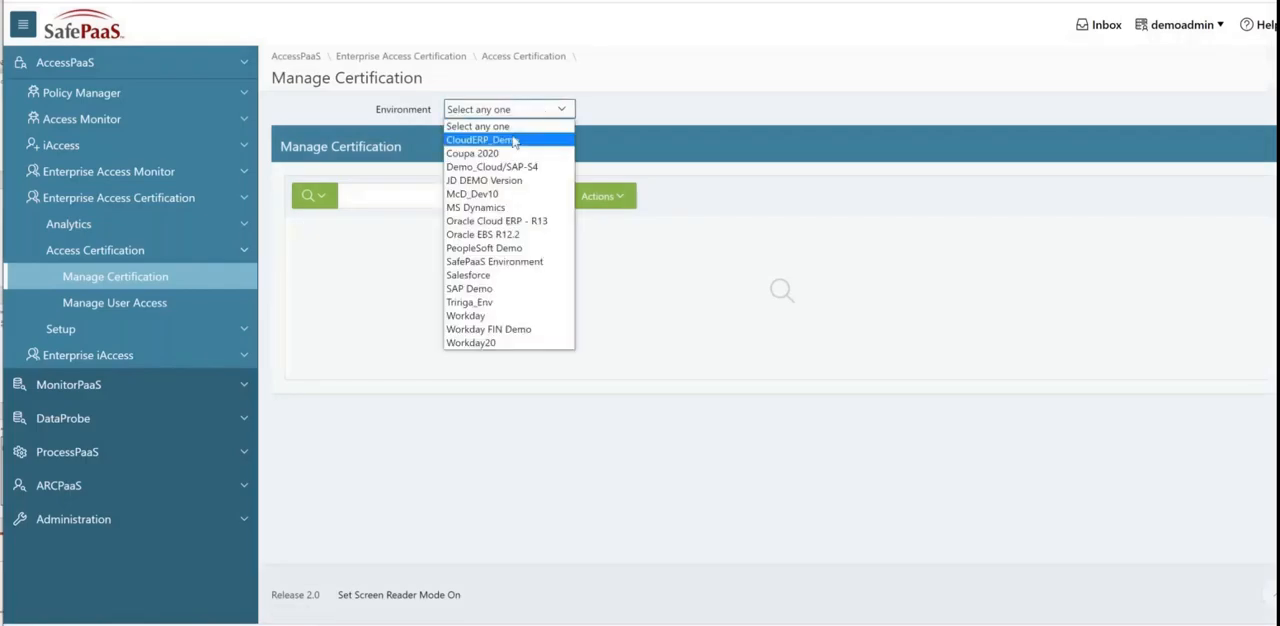
pyautogui.click(514, 141)
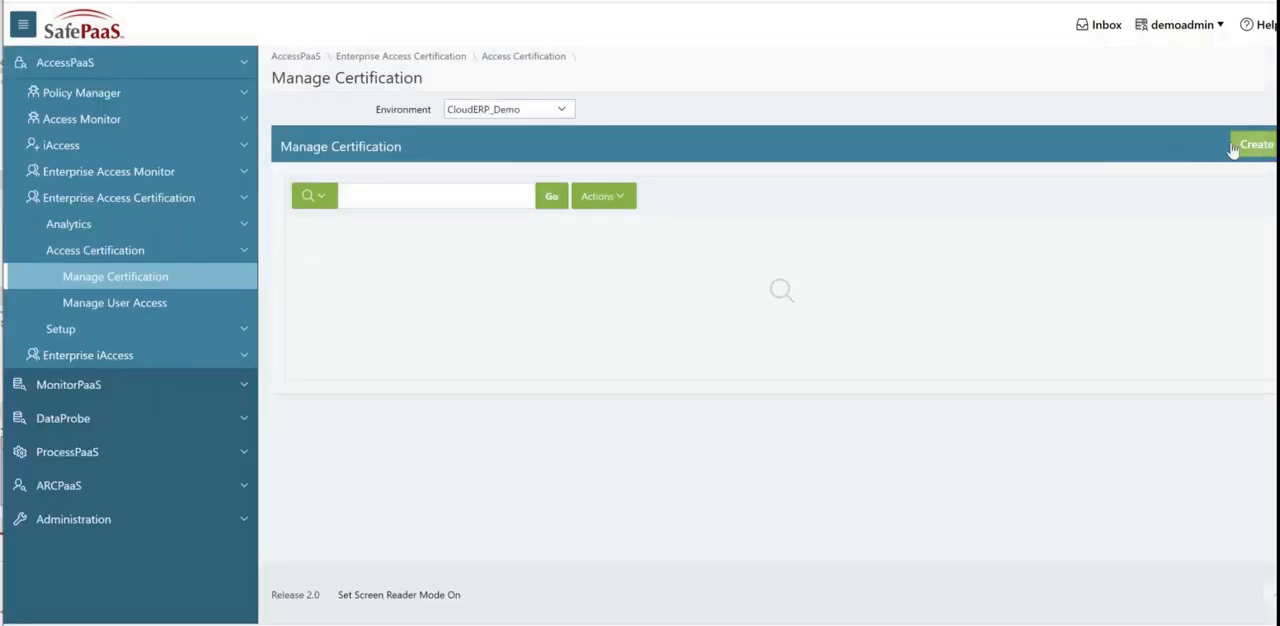
pyautogui.click(1237, 147)
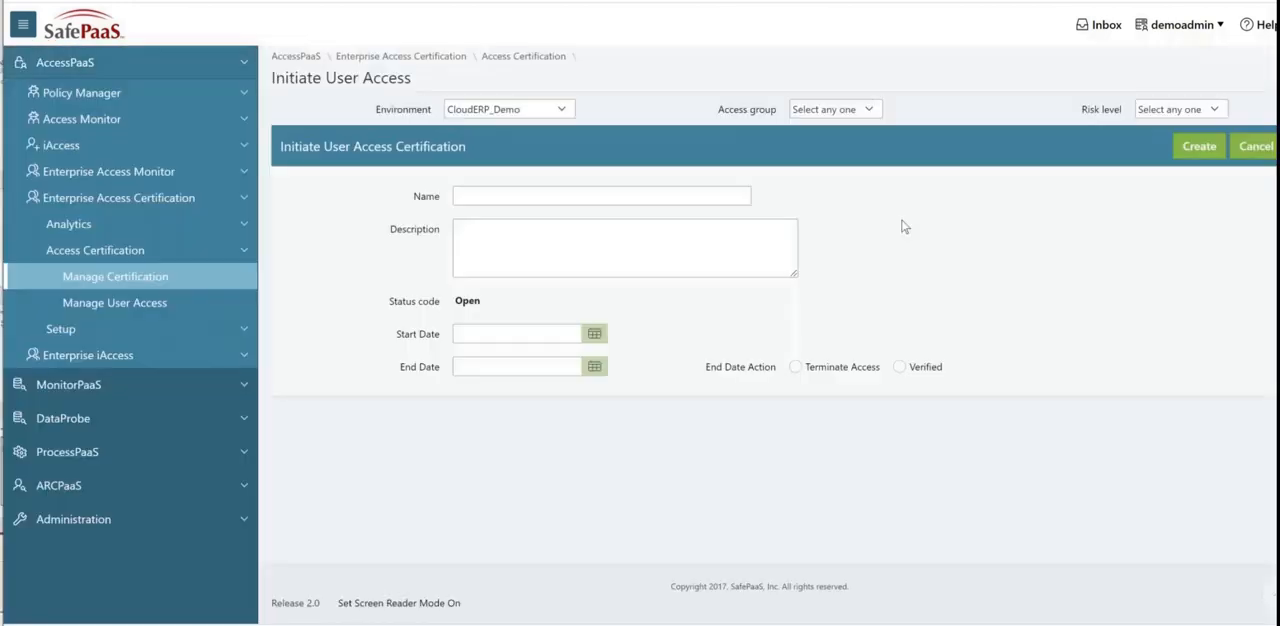
# Step: Name the new certification "user certification 6-30-22"
pyautogui.click(657, 195)
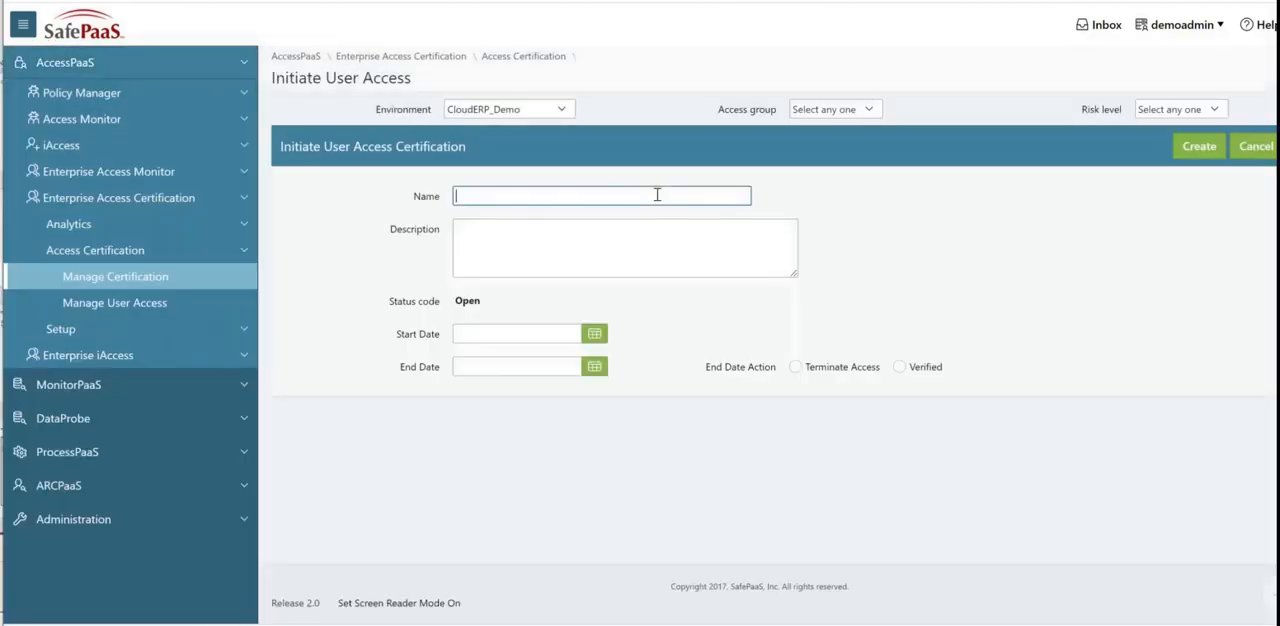
pyautogui.write('user certificaiton')
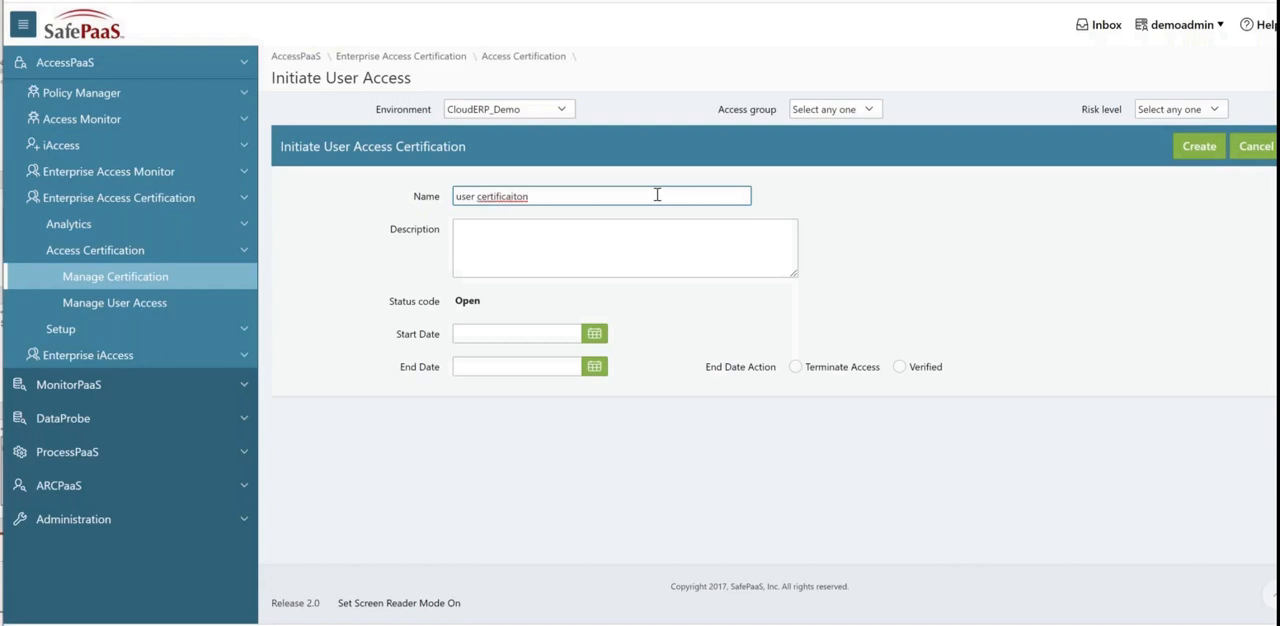
pyautogui.press('BackSpace')
pyautogui.press('BackSpace')
pyautogui.press('BackSpace')
pyautogui.press('BackSpace')
pyautogui.press('BackSpace')
pyautogui.write('tio')
pyautogui.write('n ')
pyautogui.write('6')
pyautogui.write('-2')
pyautogui.write('30')
pyautogui.write('-22')
# Step: Copy the certification name "user certification 6-30-22" into the description
pyautogui.tripleClick(473, 198)
pyautogui.hotkey('ctrl', 'c')
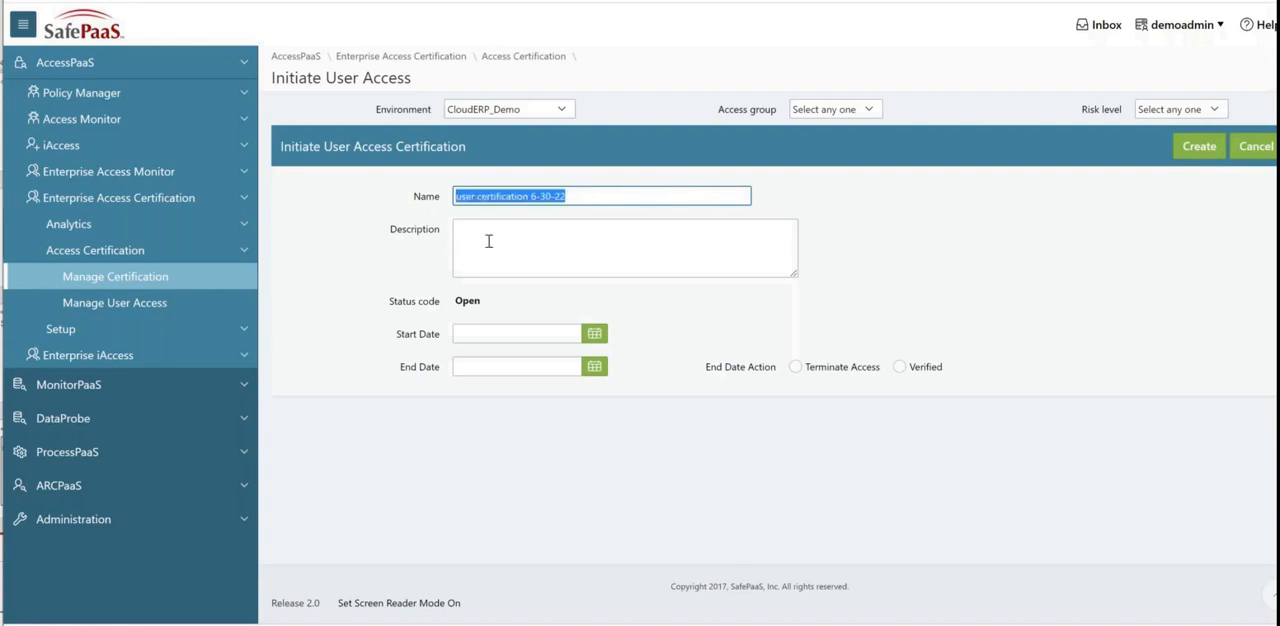
pyautogui.click(489, 240)
pyautogui.hotkey('ctrl', 'v')
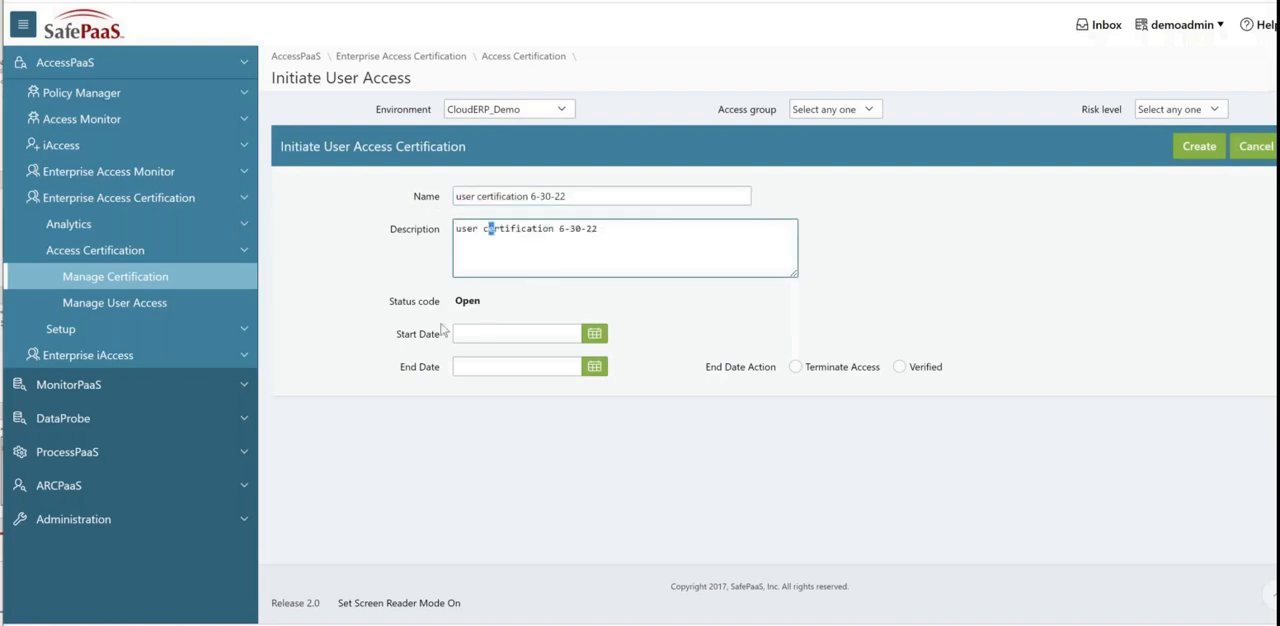
# Step: Set the certification's start date to 30-Jun-2022 and its end date to 29-Jul-2022
pyautogui.click(594, 333)
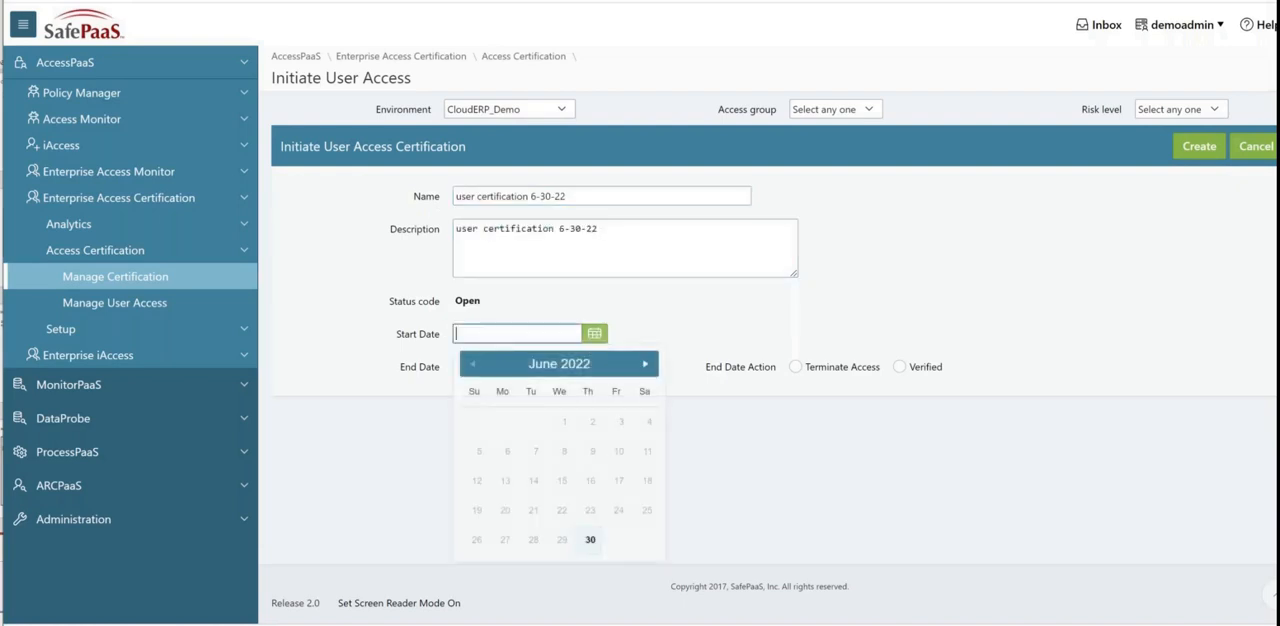
pyautogui.click(588, 539)
pyautogui.click(592, 368)
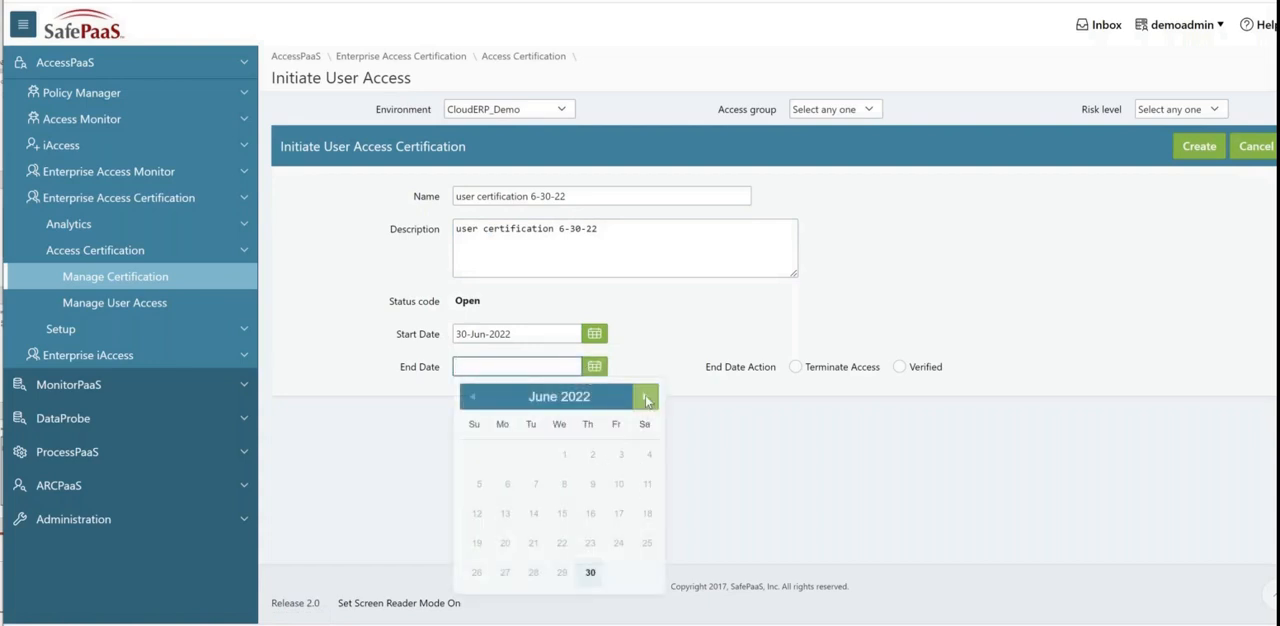
pyautogui.click(646, 398)
pyautogui.click(618, 572)
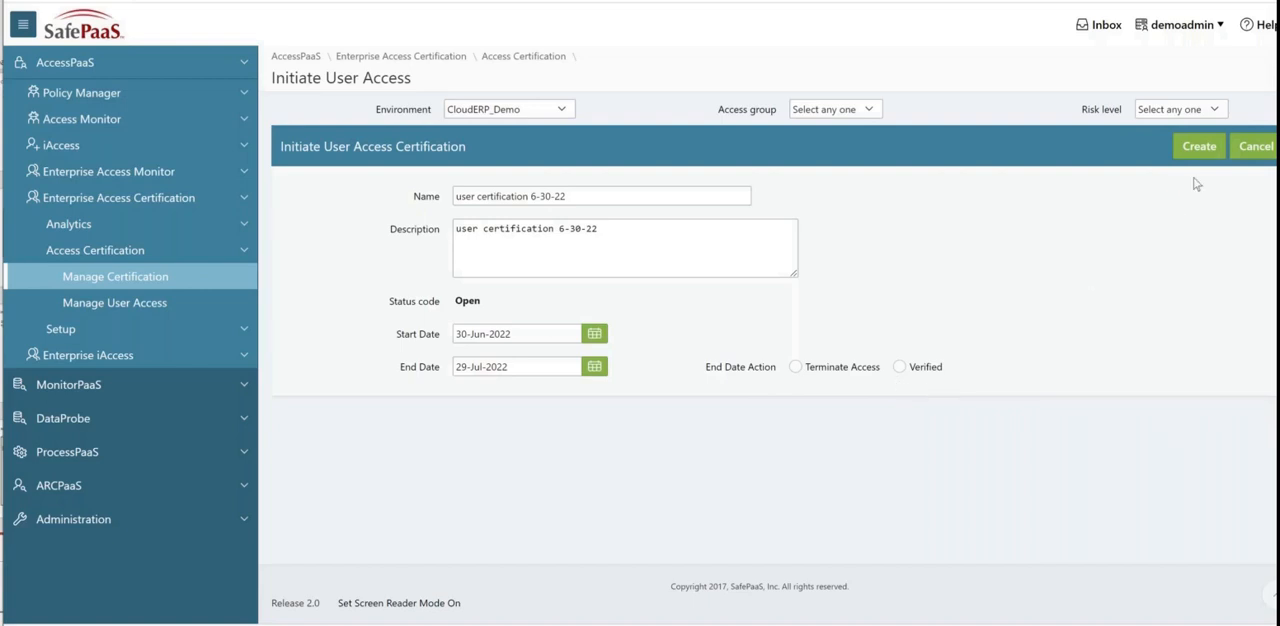
# Step: Set the end date action to Terminate Access and create the certification
pyautogui.click(1199, 146)
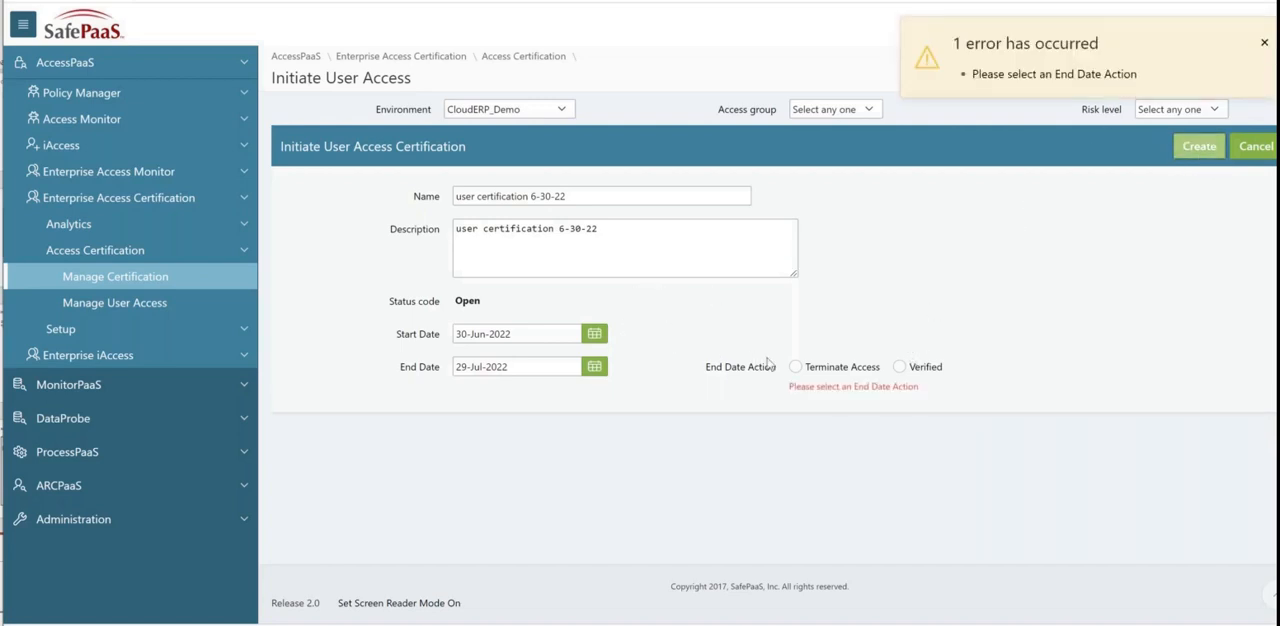
pyautogui.click(795, 367)
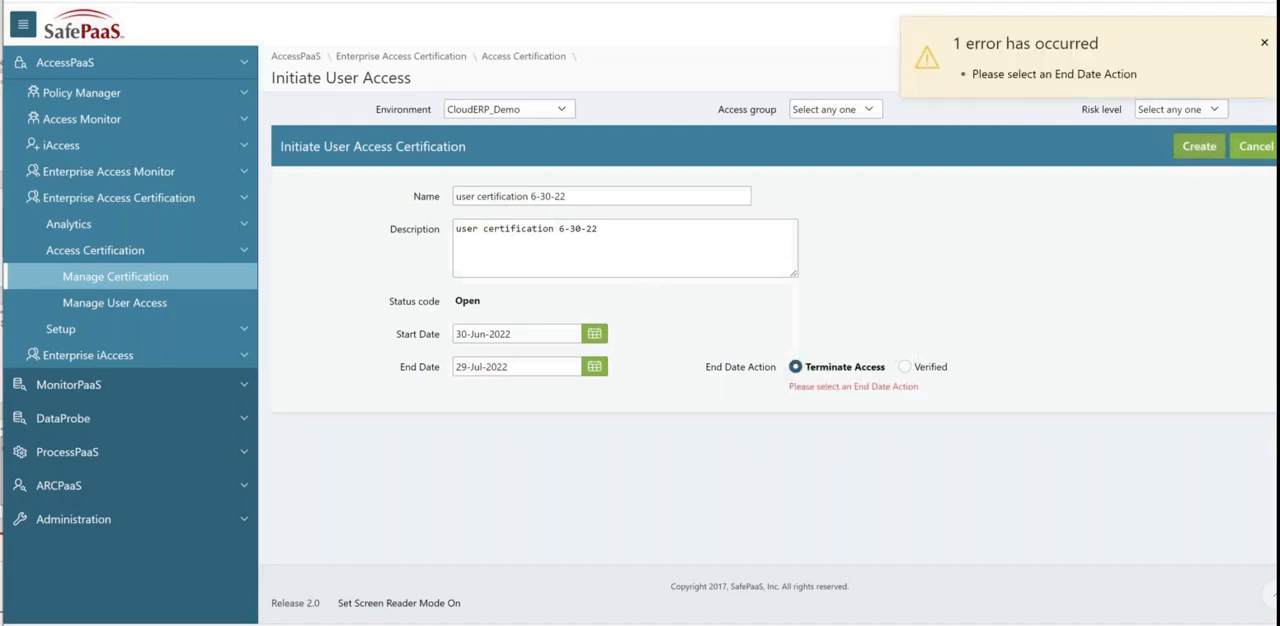
pyautogui.click(1199, 146)
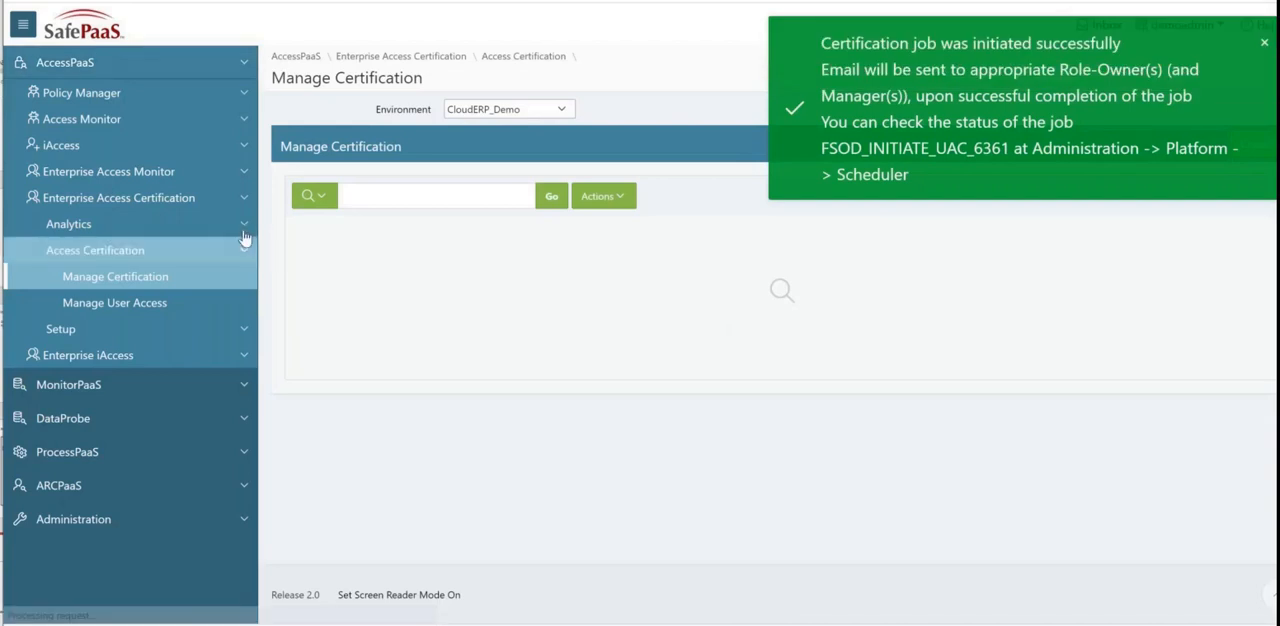
# Step: Open the User Access Certification Details report for the test "user certification 6-30-22"
pyautogui.click(244, 230)
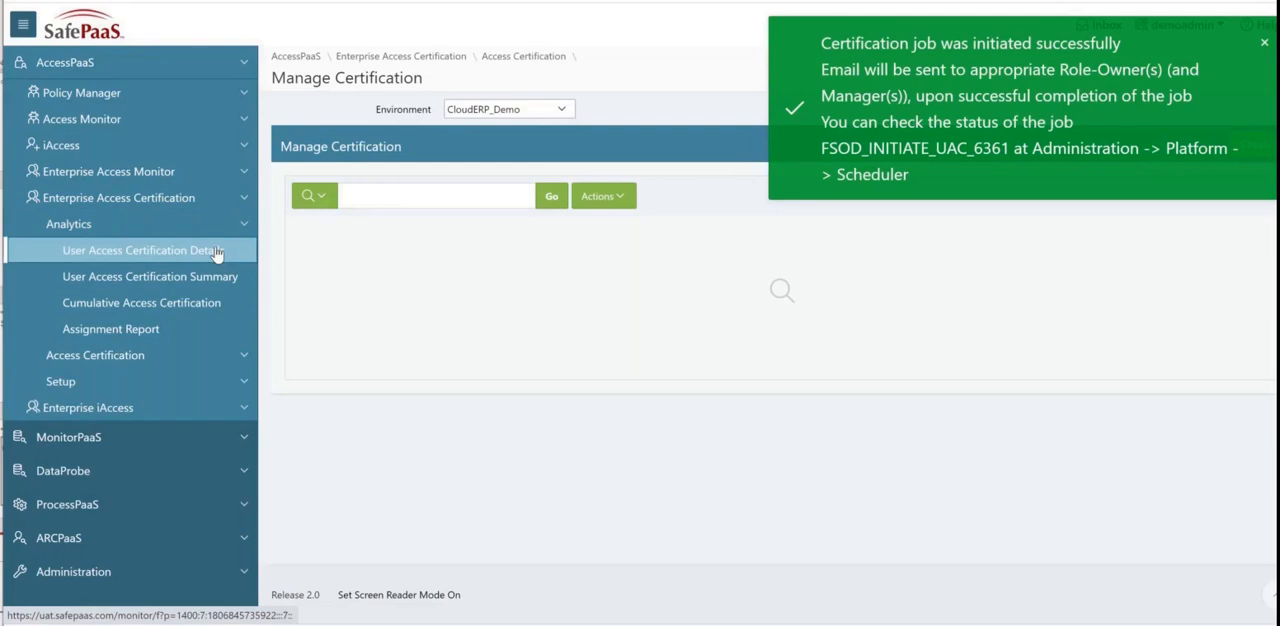
pyautogui.click(216, 251)
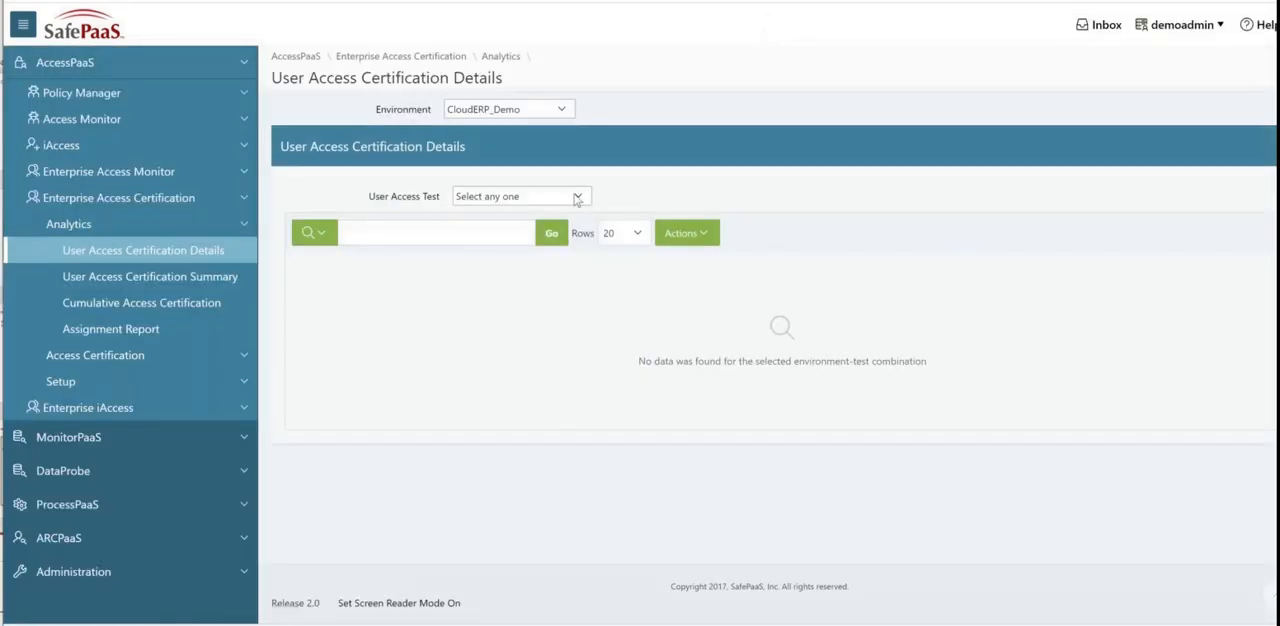
pyautogui.click(576, 198)
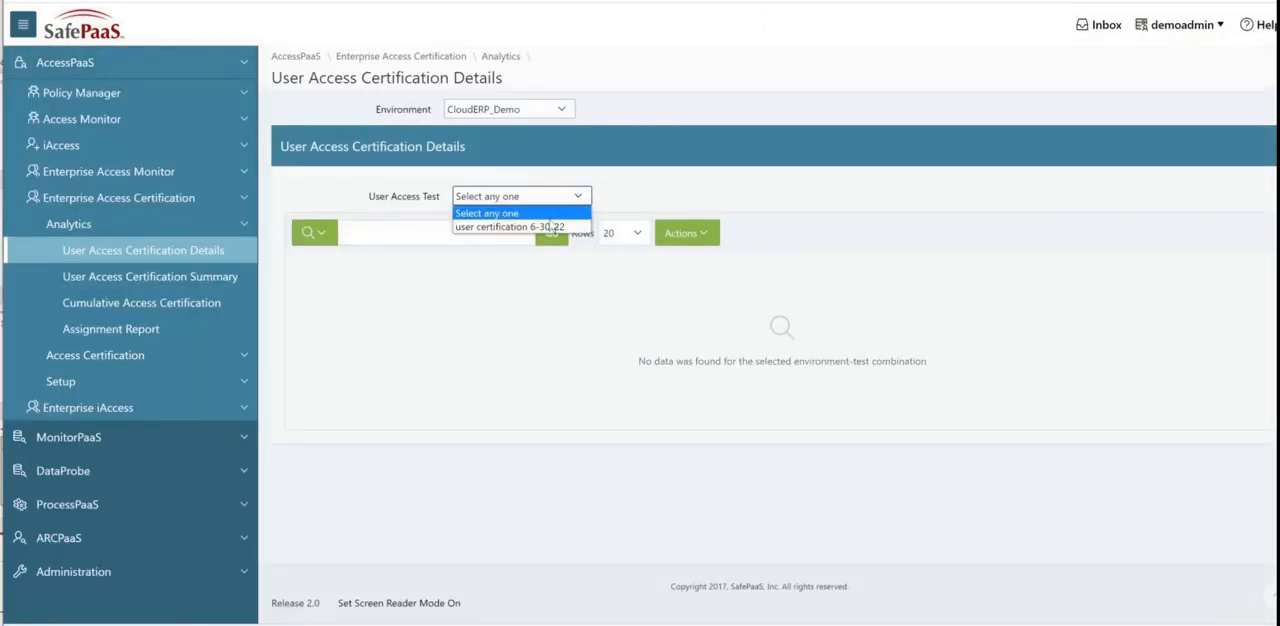
pyautogui.click(551, 228)
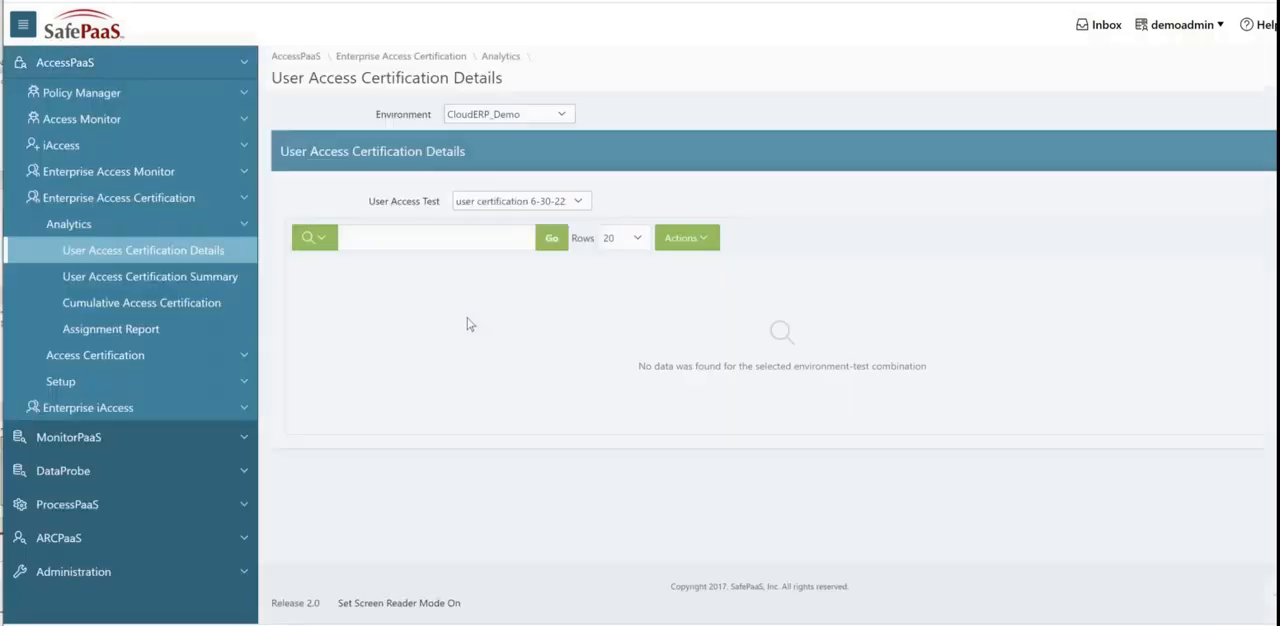
# Step: View the User Access Certification Summary for the Demo_Cloud/SAP-S4 environment and the test DEMO_ACCESS_CERTIFICATION_V4
pyautogui.click(217, 276)
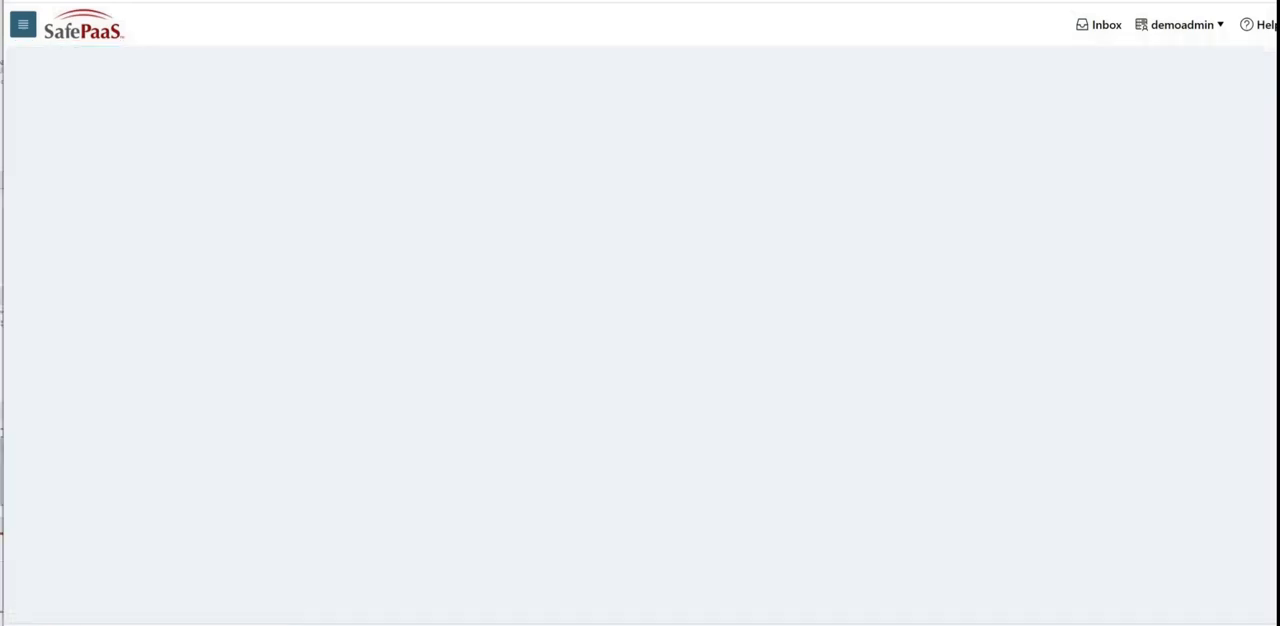
pyautogui.click(560, 198)
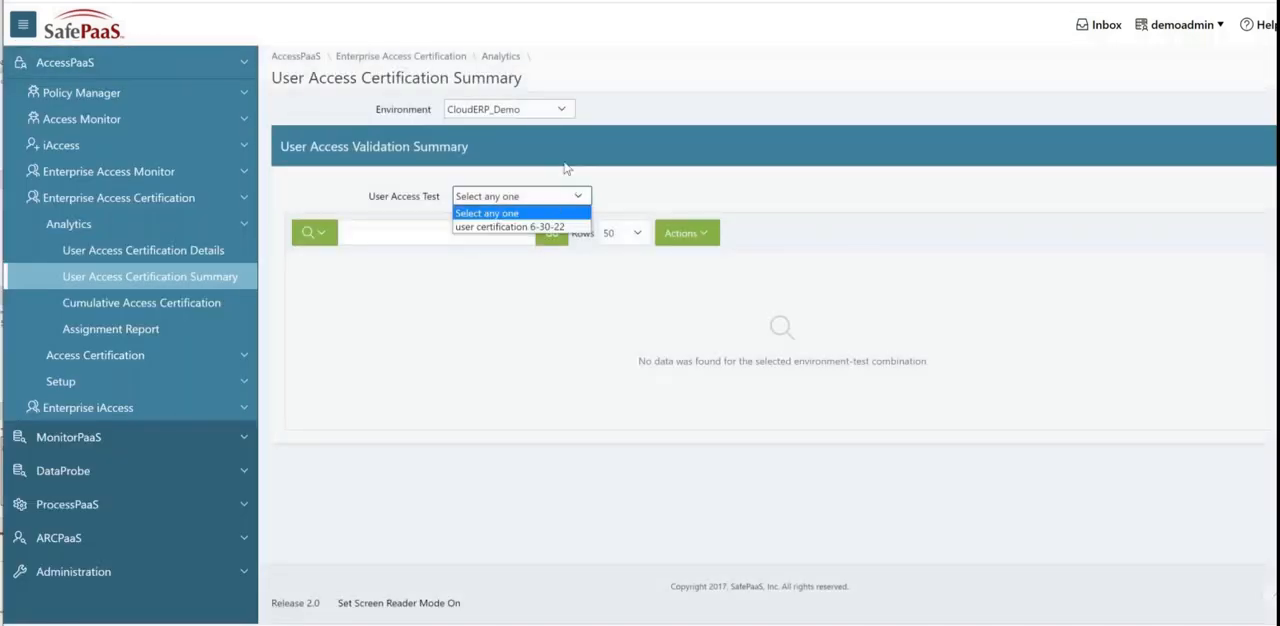
pyautogui.click(547, 110)
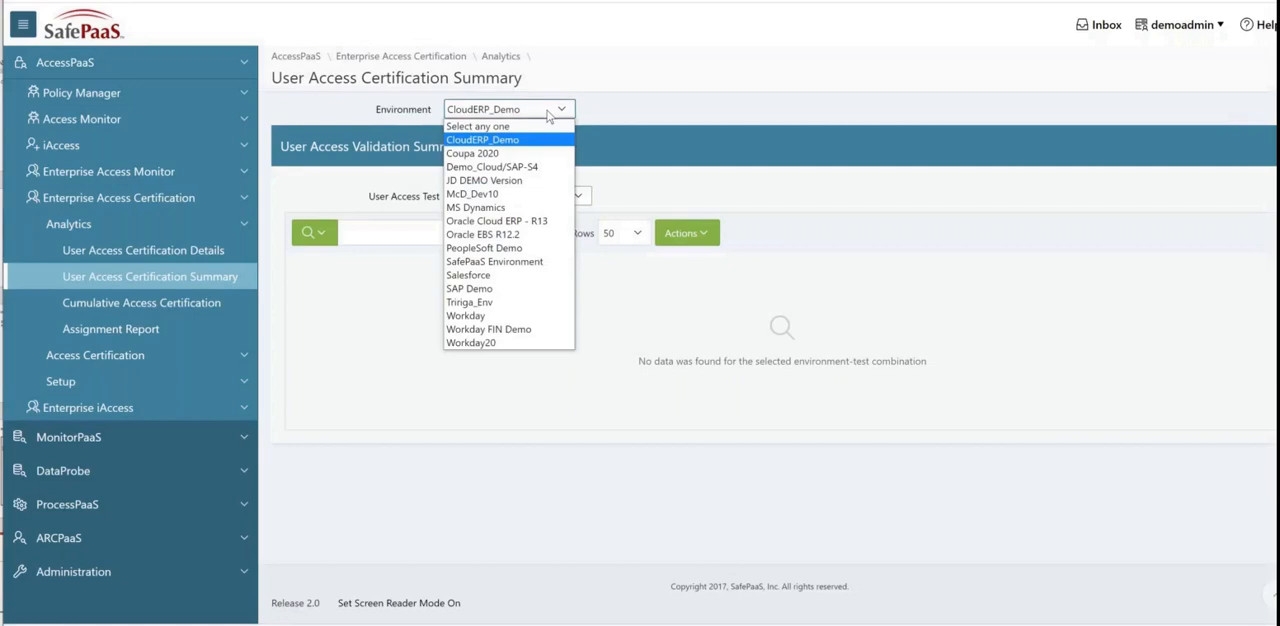
pyautogui.click(513, 169)
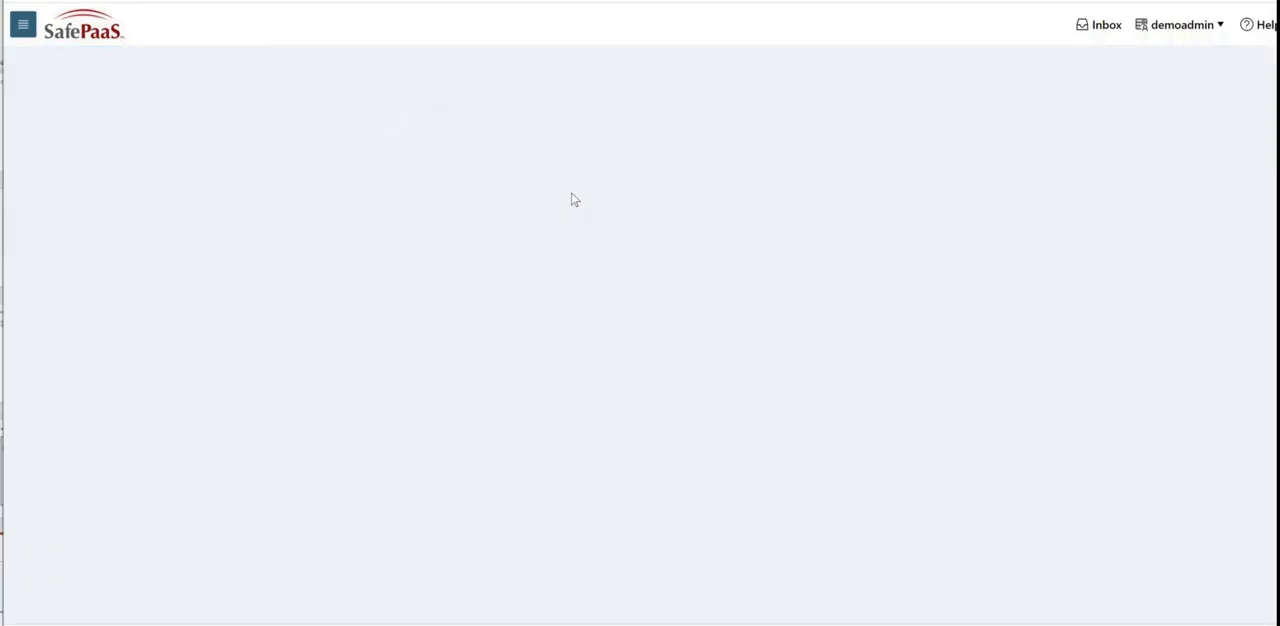
pyautogui.click(574, 198)
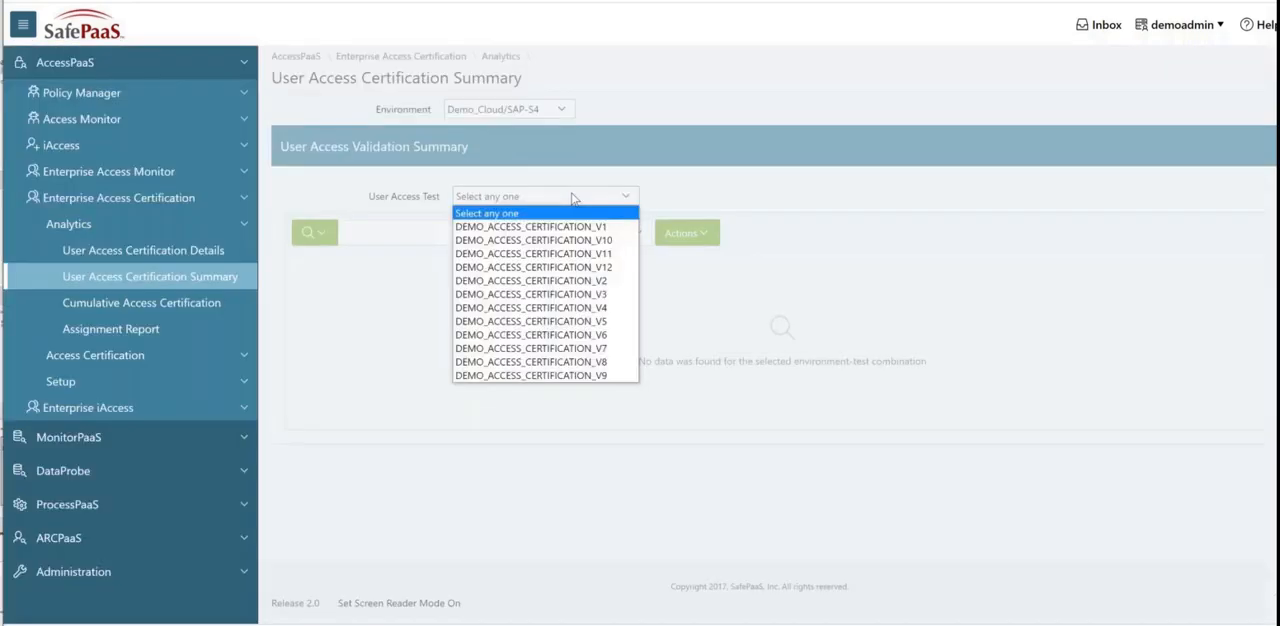
pyautogui.click(572, 308)
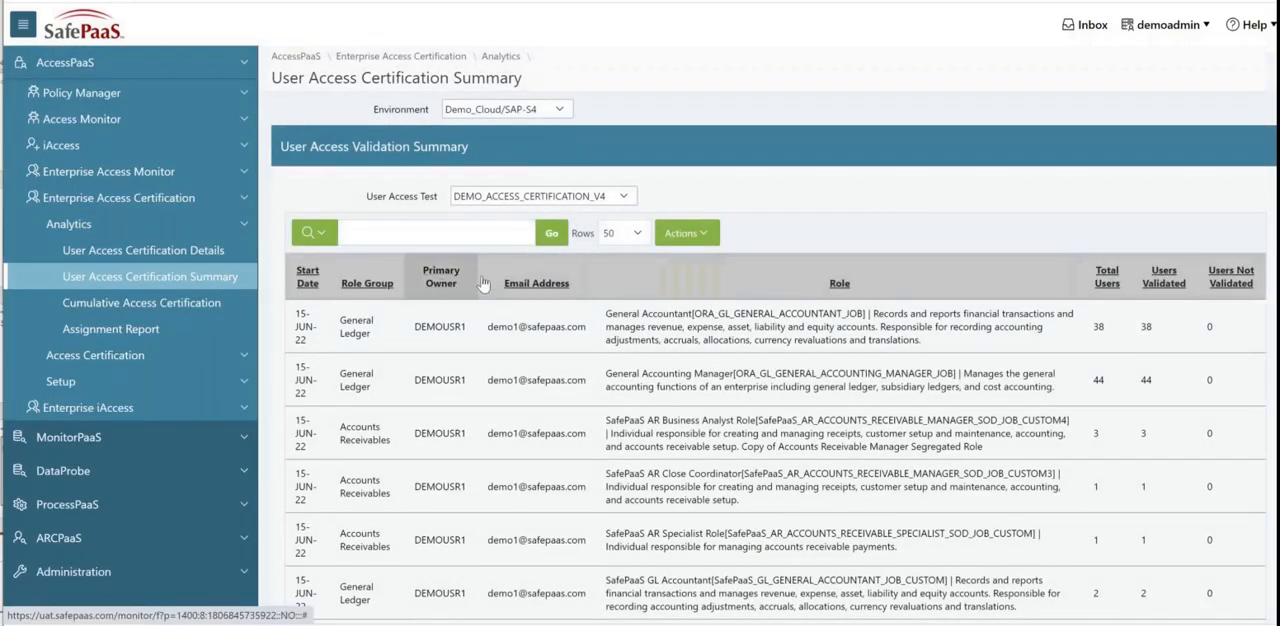
# Step: View the User Access Certification Details for the test DEMO_ACCESS_CERTIFICATION_V4
pyautogui.click(181, 258)
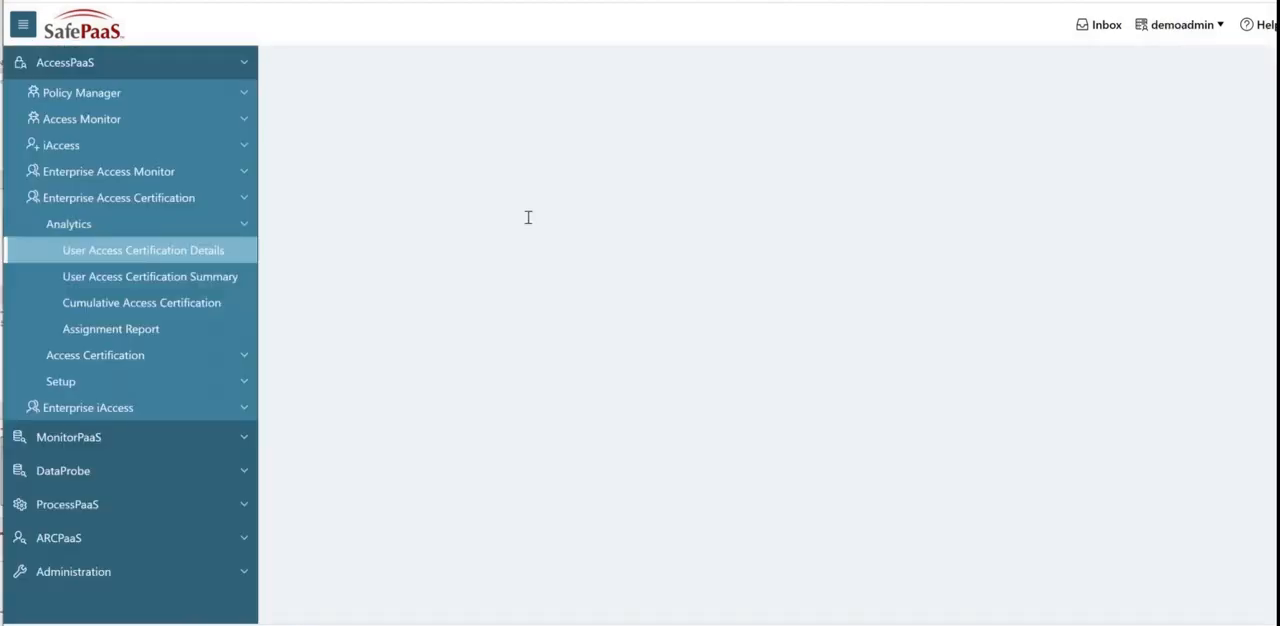
pyautogui.click(590, 196)
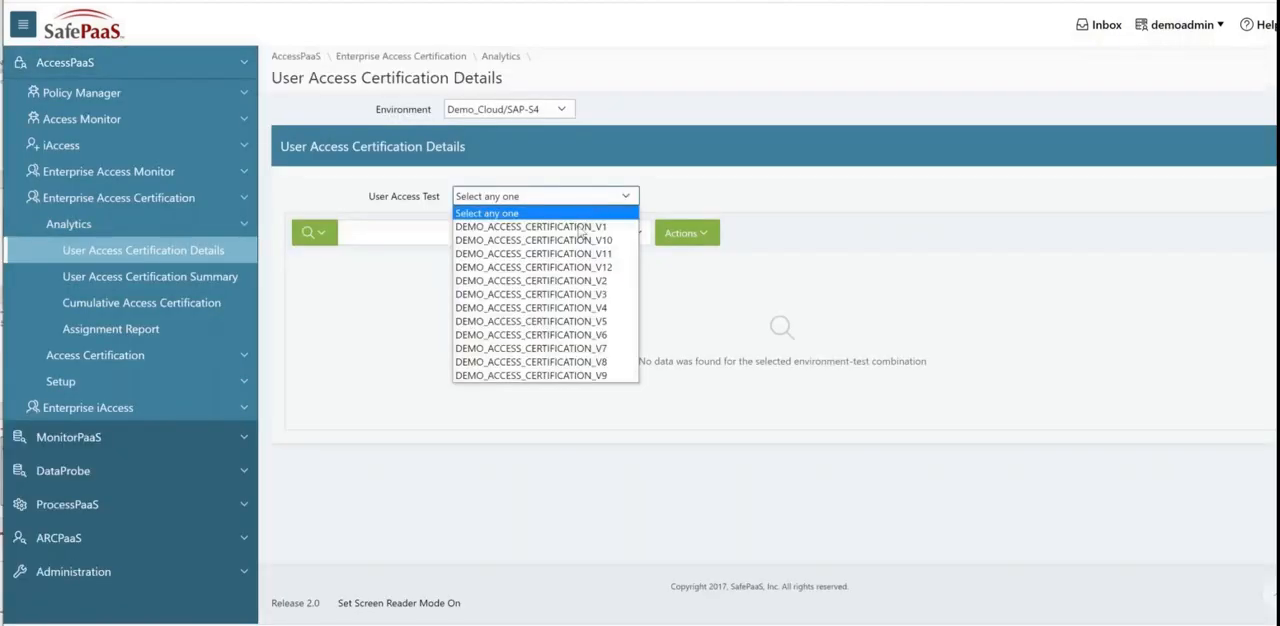
pyautogui.click(568, 308)
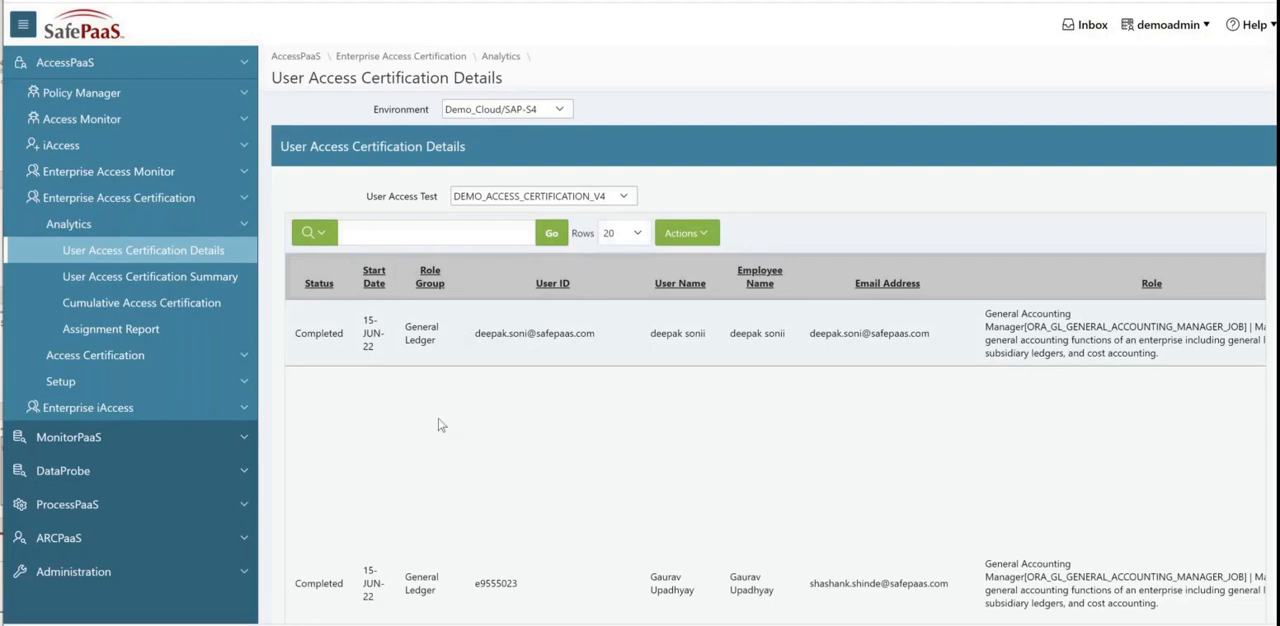
# Step: Switch to Outlook and open the DEMO_ACCESS_CERTIFICATION_V5 survey link from the Notification Reminder email
pyautogui.moveTo(466, 625)
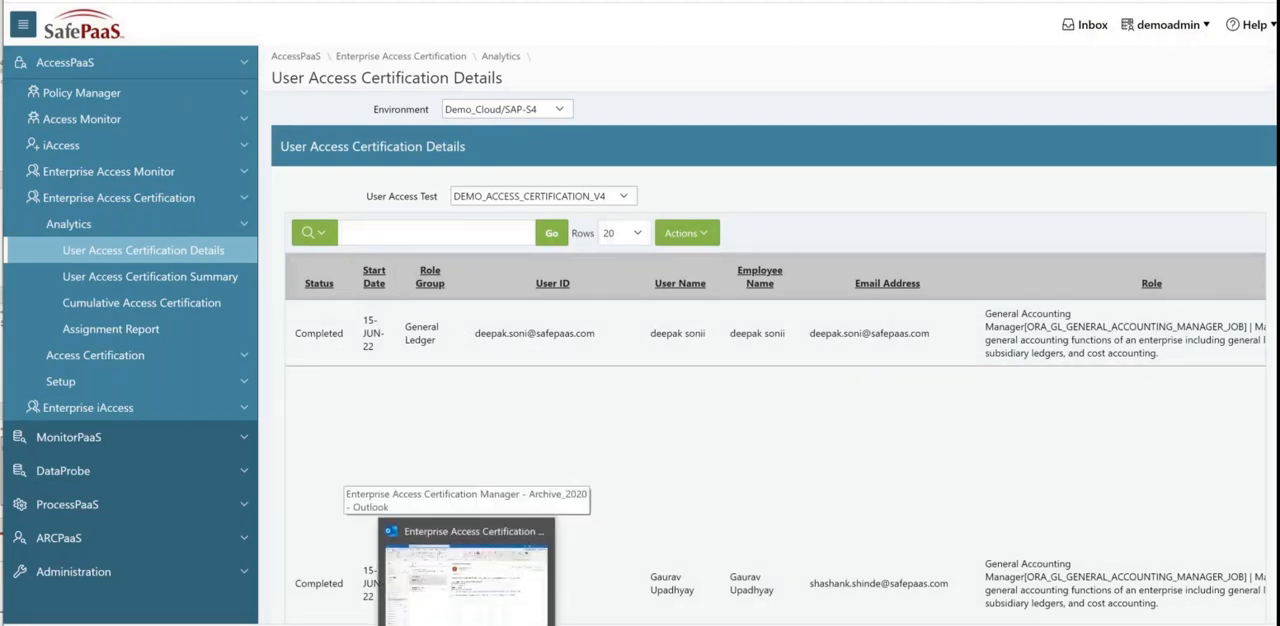
pyautogui.click(466, 580)
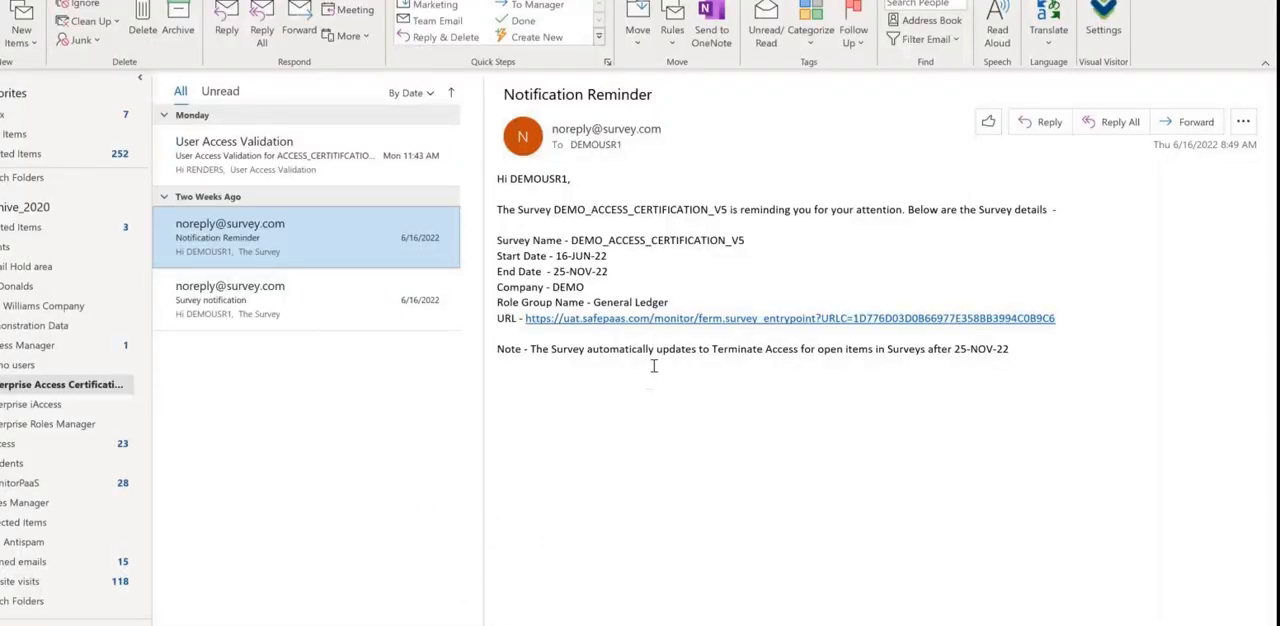
pyautogui.click(673, 320)
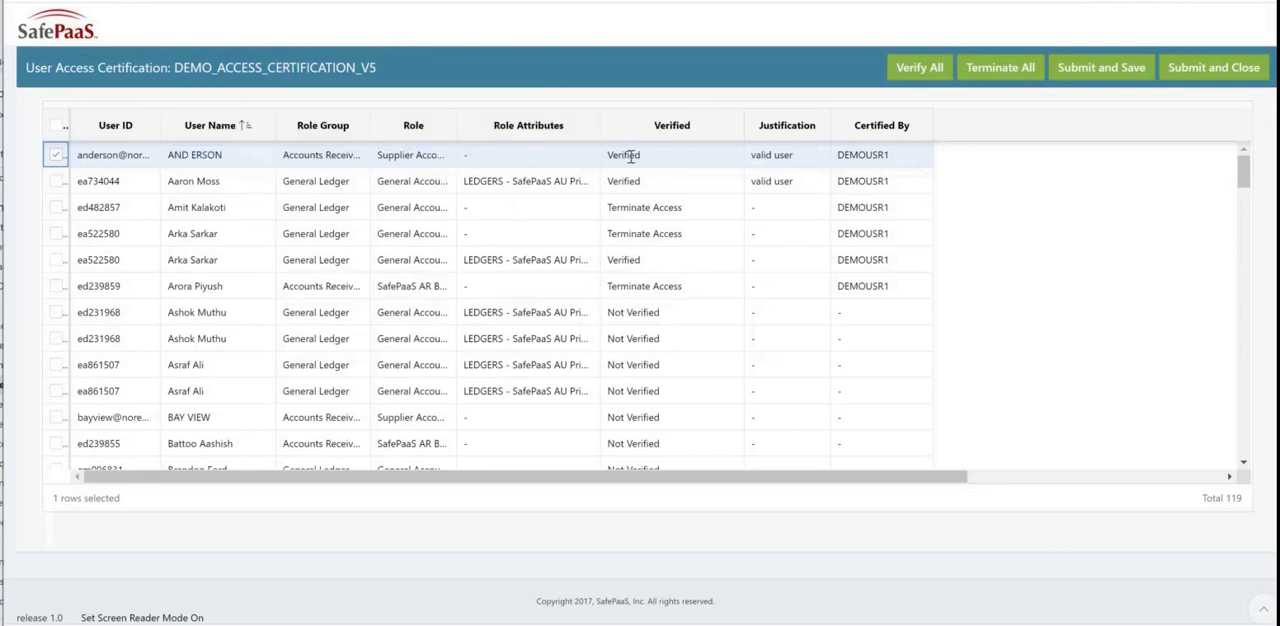
# Step: Change the first two Not Verified General Ledger rows to Verified, and submit and save the certification
pyautogui.click(672, 207)
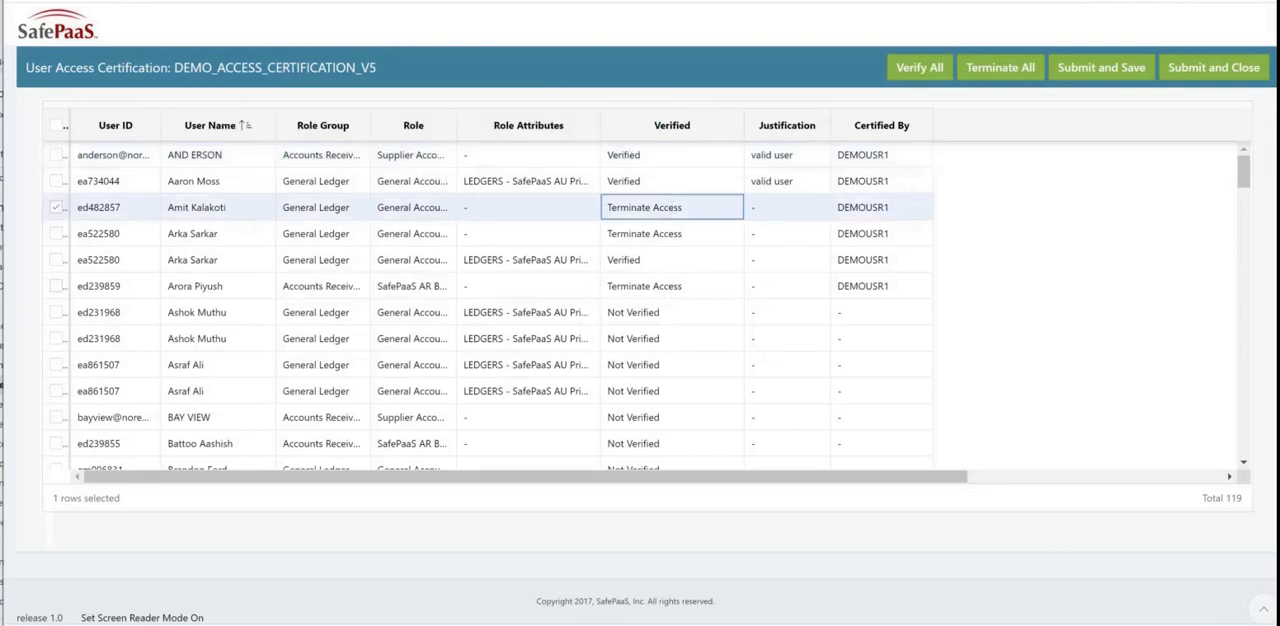
pyautogui.click(670, 313)
pyautogui.click(670, 313)
pyautogui.click(670, 313)
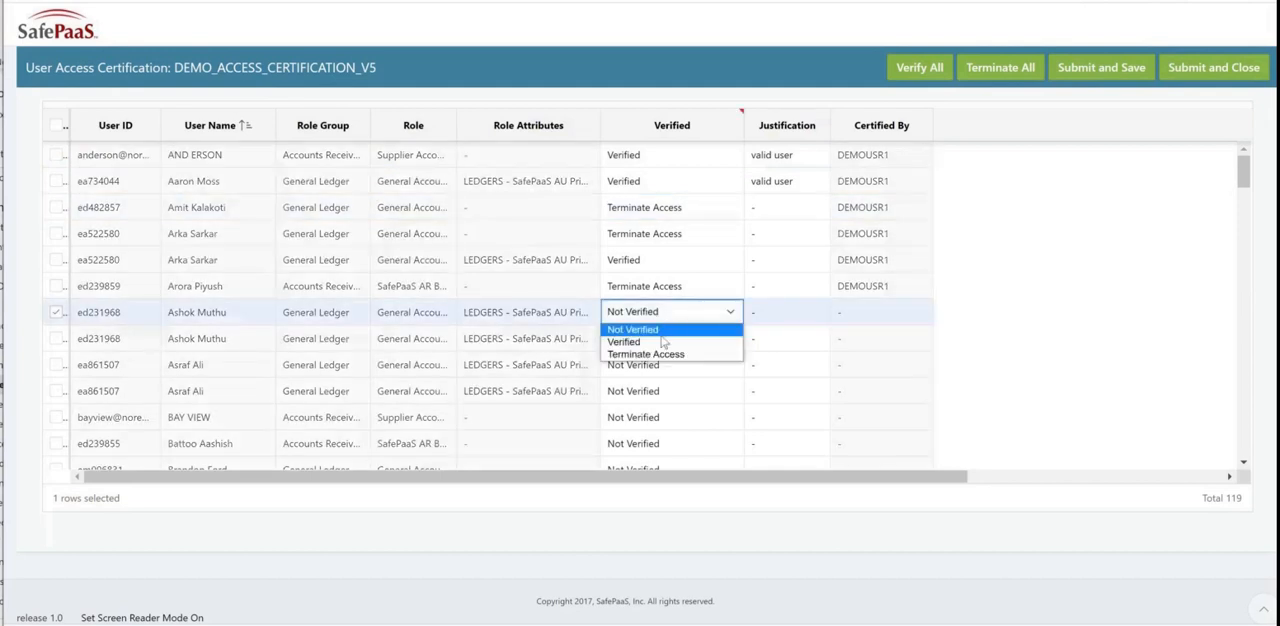
pyautogui.click(660, 342)
pyautogui.click(660, 338)
pyautogui.click(660, 338)
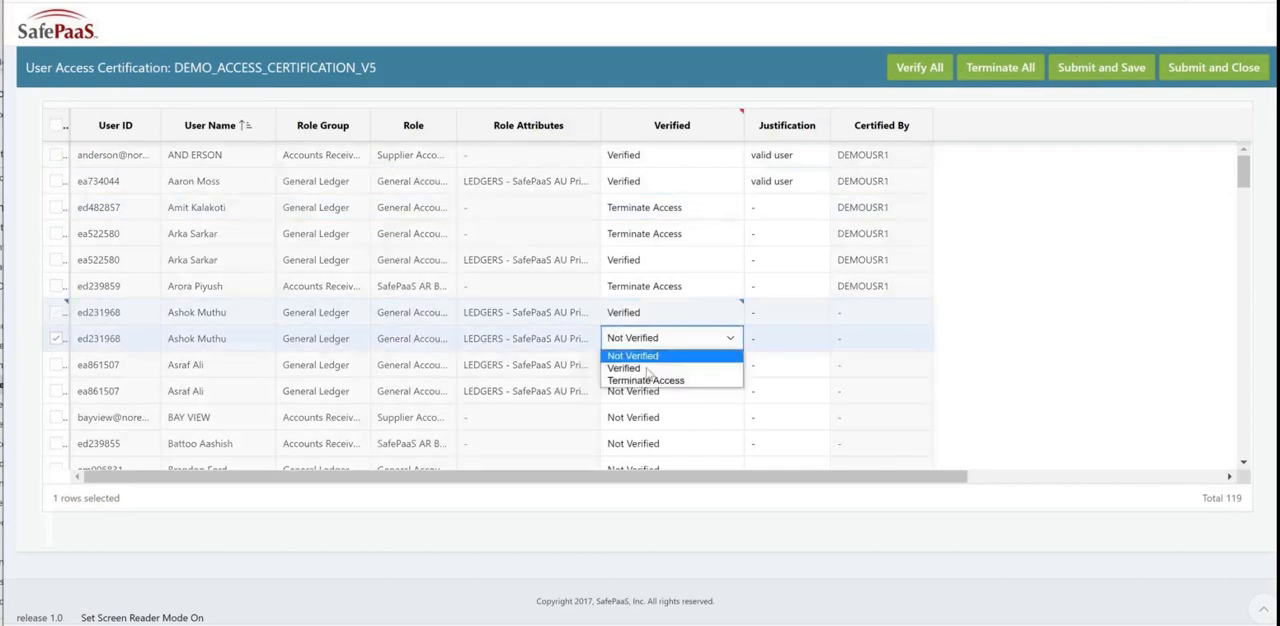
pyautogui.click(647, 369)
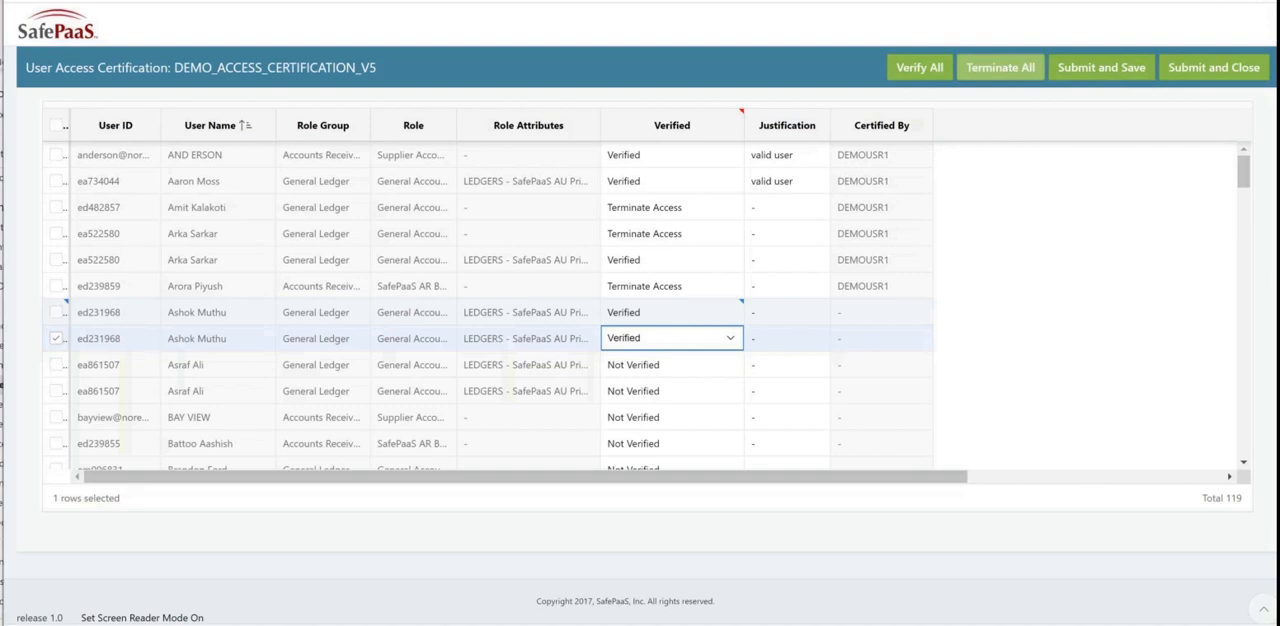
pyautogui.click(1090, 70)
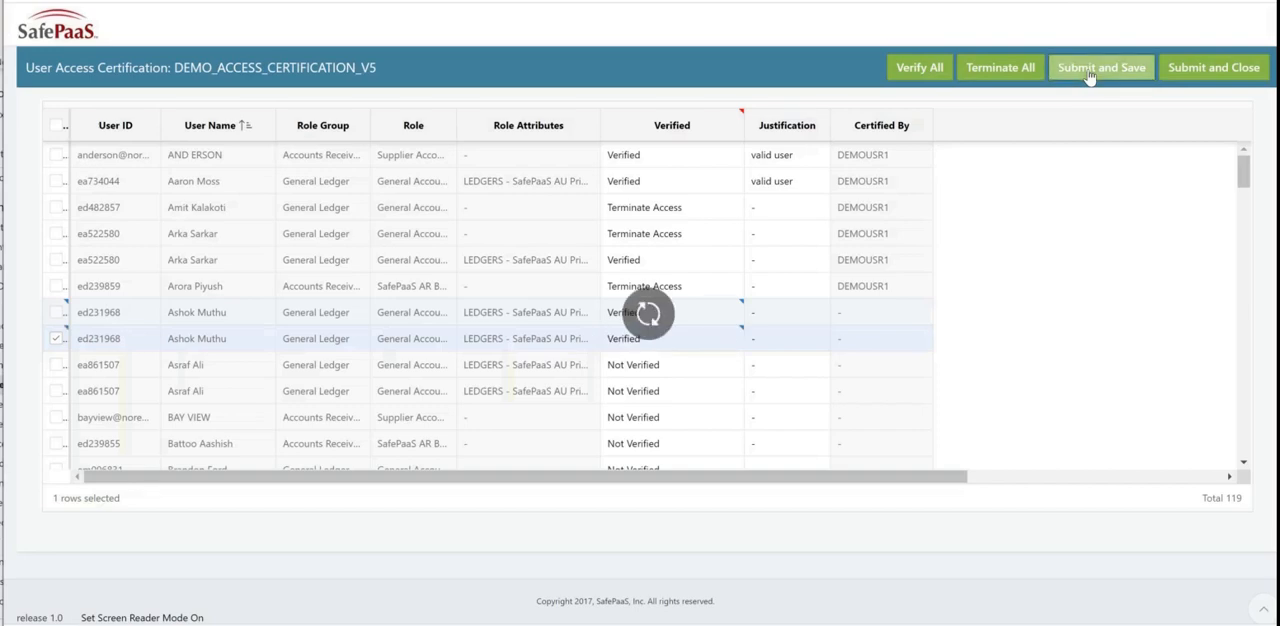